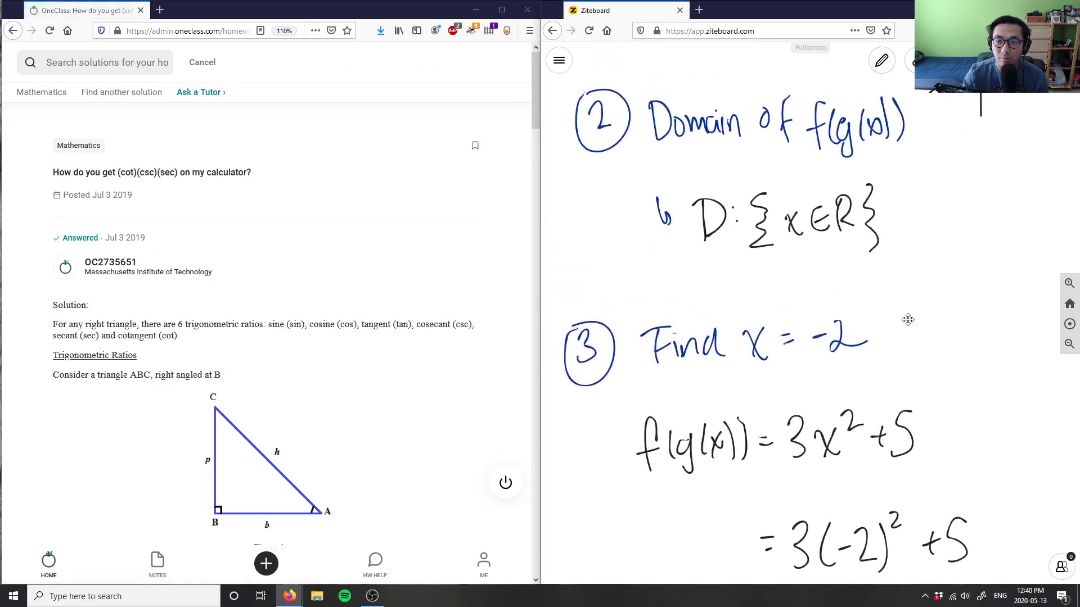
# Scroll down past the f(g(x)) solution to blank canvas.
pyautogui.scroll(10, 908, 320)
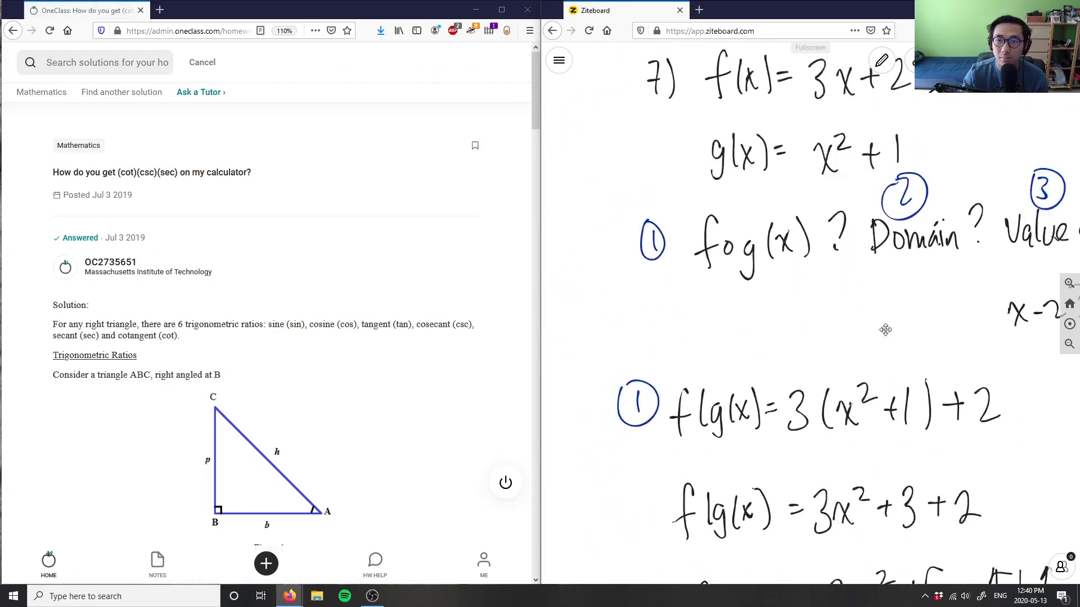
pyautogui.scroll(3, 885, 329)
pyautogui.scroll(-15, 873, 433)
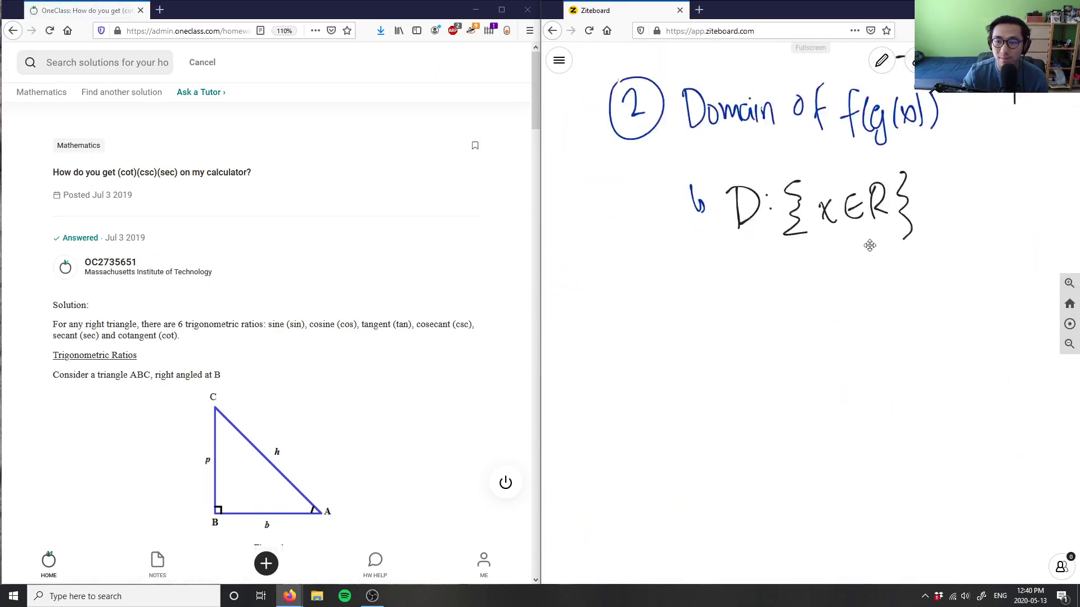
pyautogui.scroll(-10, 870, 245)
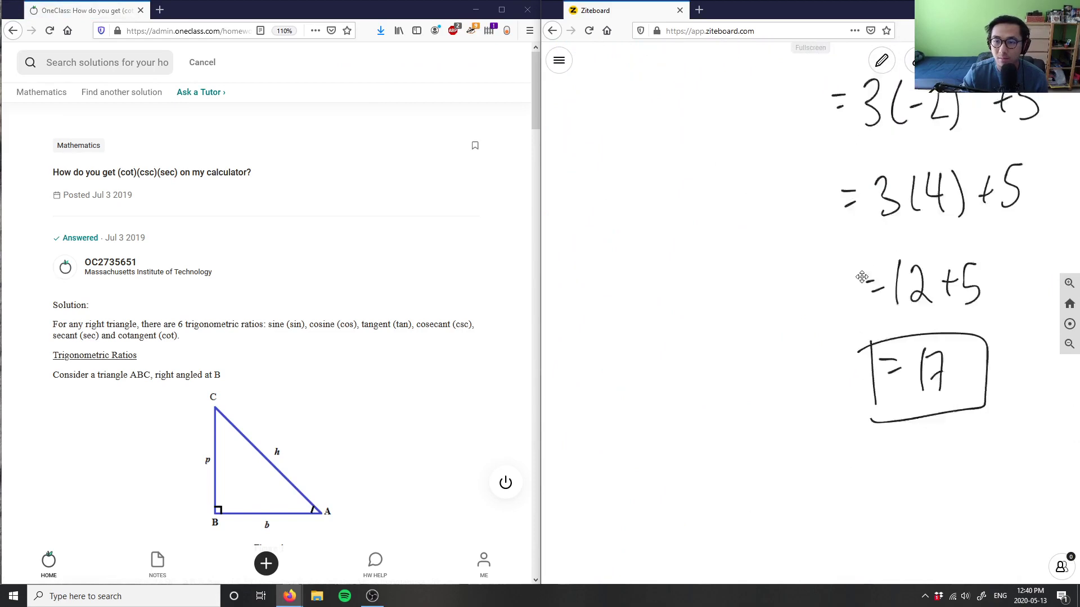
# Handwrite the problem label 8) on the blank area with the pen.
pyautogui.click(880, 62)
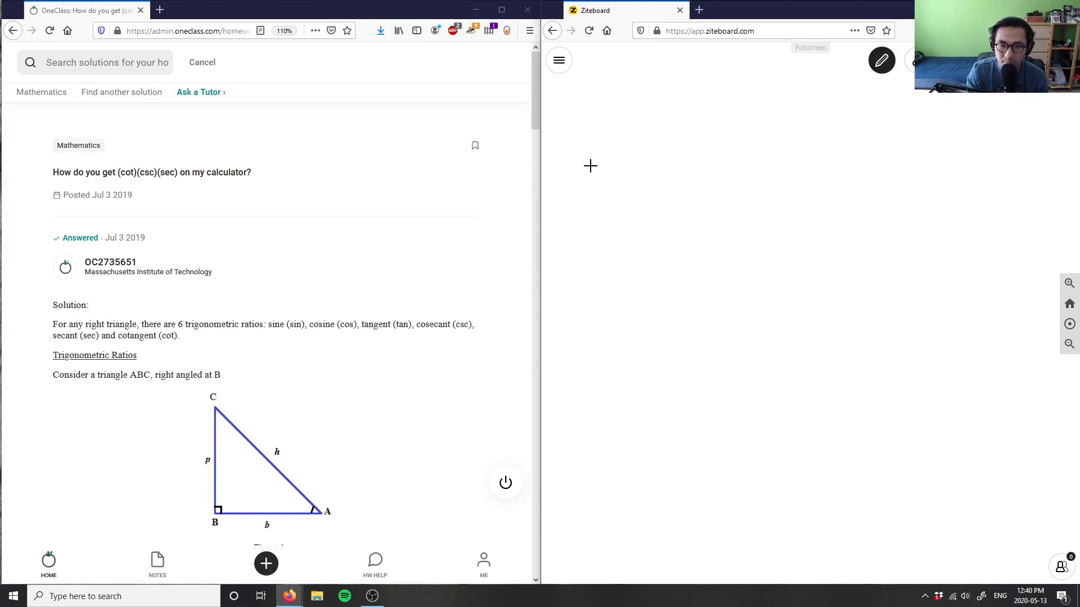
pyautogui.moveTo(587, 175)
pyautogui.mouseDown()
pyautogui.moveTo(584, 206)
pyautogui.moveTo(604, 207)
pyautogui.mouseUp()
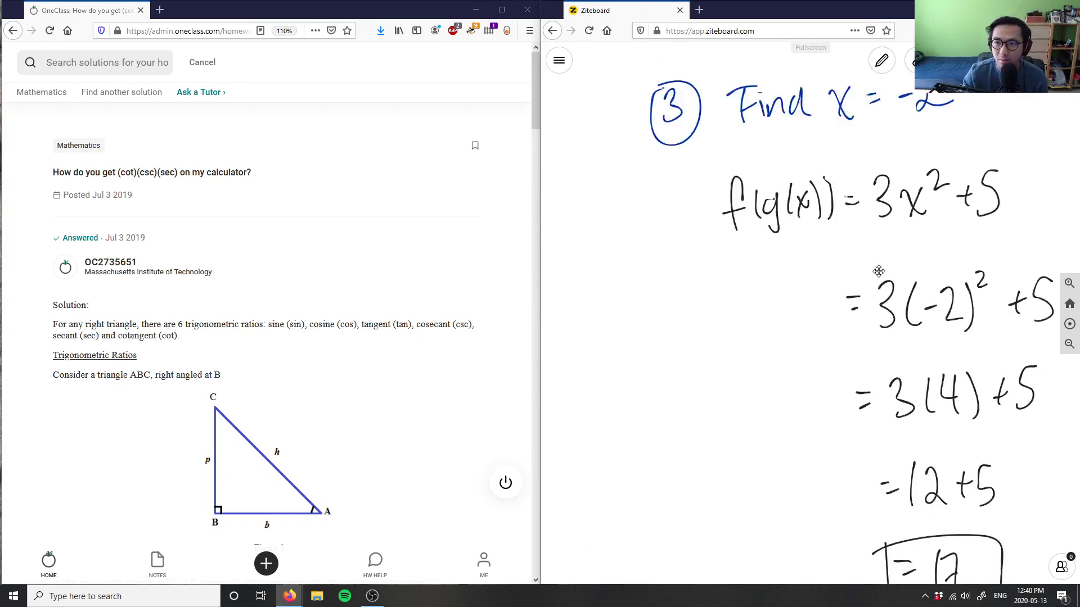
pyautogui.scroll(10, 880, 525)
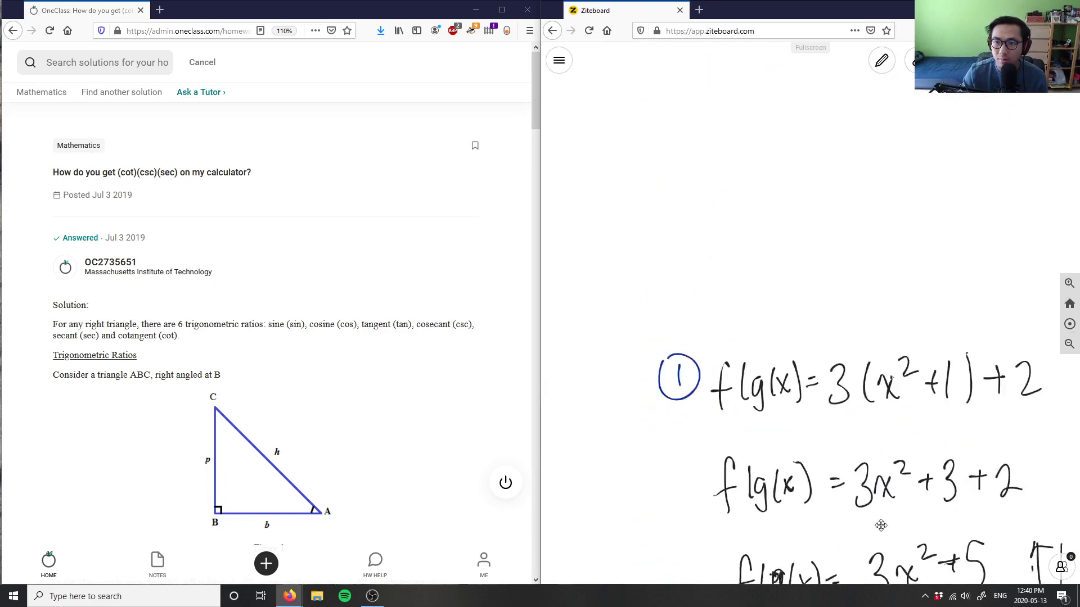
pyautogui.scroll(-5, 849, 394)
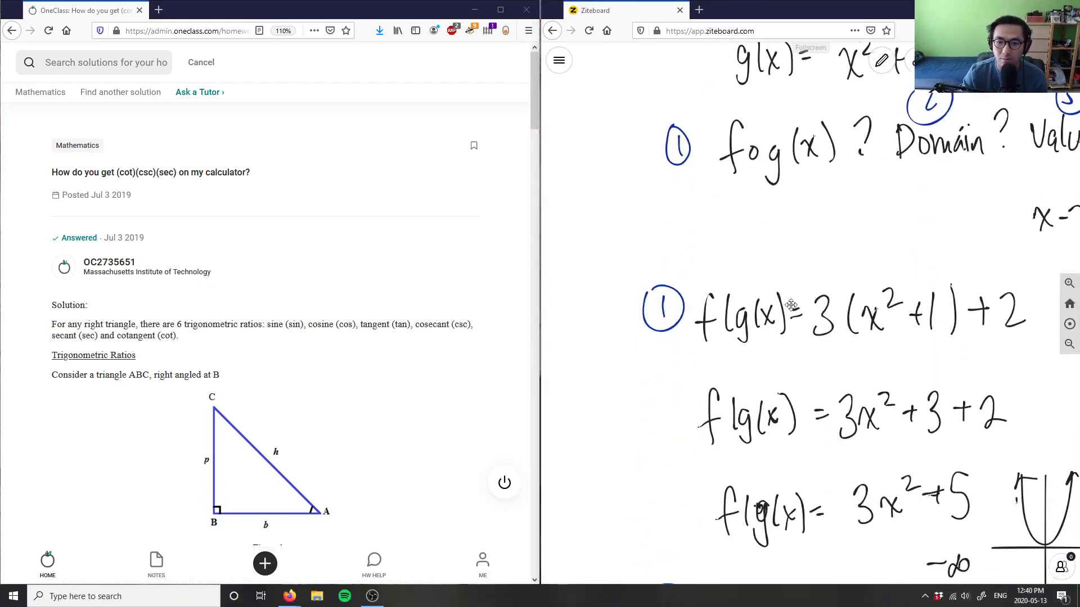
pyautogui.scroll(-15, 892, 199)
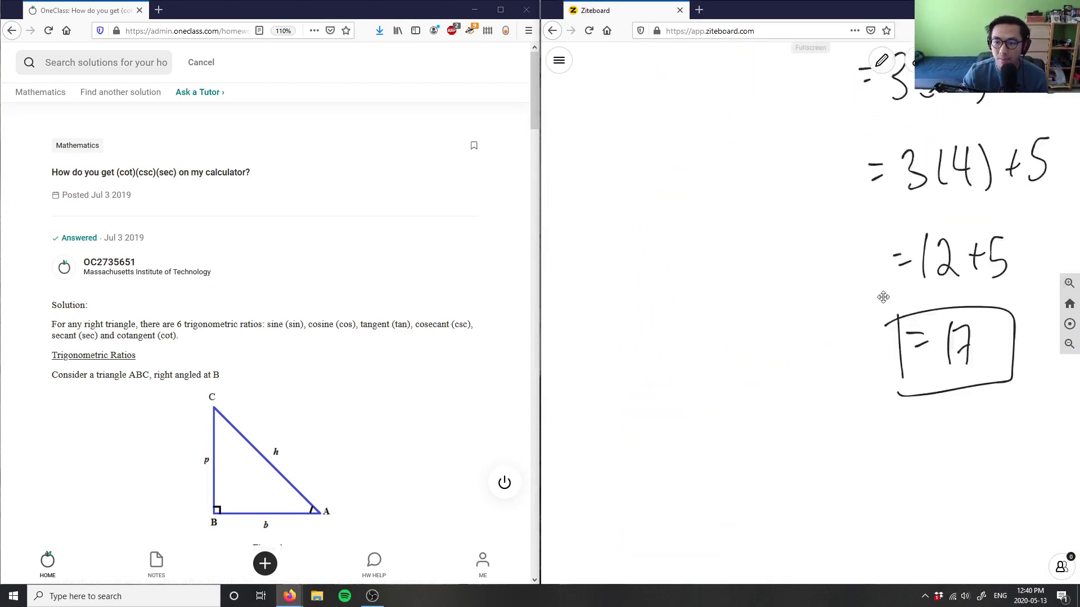
pyautogui.scroll(-4, 868, 332)
# Write (cot) after the 8) label.
pyautogui.scroll(2, 883, 290)
pyautogui.click(882, 61)
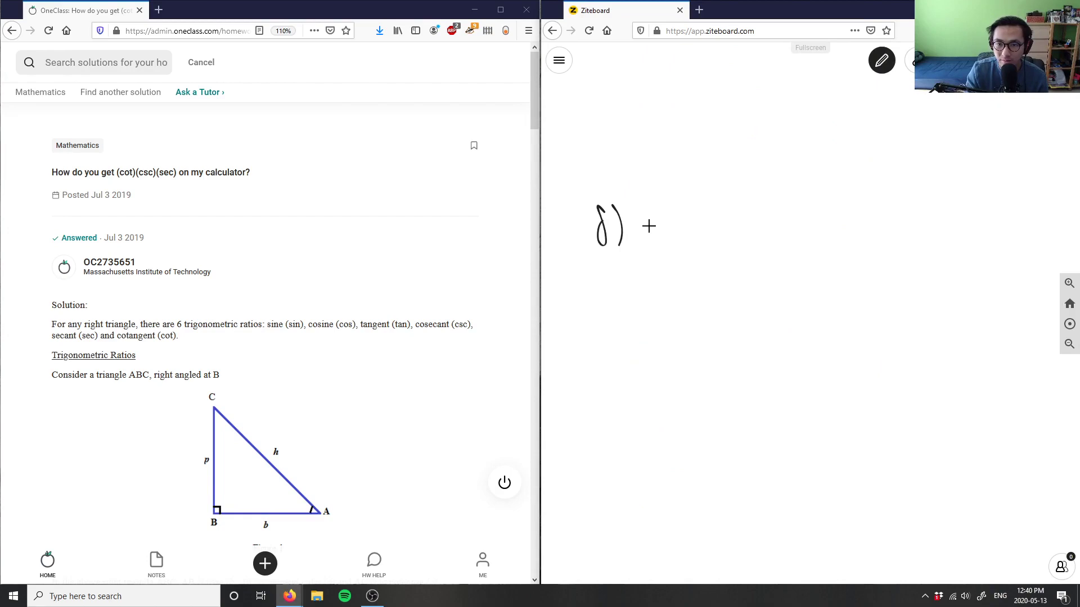
pyautogui.moveTo(657, 208)
pyautogui.mouseDown()
pyautogui.moveTo(654, 244)
pyautogui.moveTo(673, 242)
pyautogui.mouseUp()
pyautogui.moveTo(682, 221); pyautogui.dragTo(696, 243)
pyautogui.moveTo(689, 225); pyautogui.dragTo(703, 224)
pyautogui.moveTo(706, 206)
pyautogui.mouseDown()
pyautogui.moveTo(707, 246)
pyautogui.moveTo(765, 238)
pyautogui.mouseUp()
# Add (csc)(sec) after (cot), undoing a stray stroke.
pyautogui.moveTo(782, 221)
pyautogui.mouseDown()
pyautogui.moveTo(769, 239)
pyautogui.moveTo(797, 238)
pyautogui.mouseUp()
pyautogui.moveTo(804, 201)
pyautogui.mouseDown()
pyautogui.moveTo(806, 244)
pyautogui.moveTo(833, 241)
pyautogui.mouseUp()
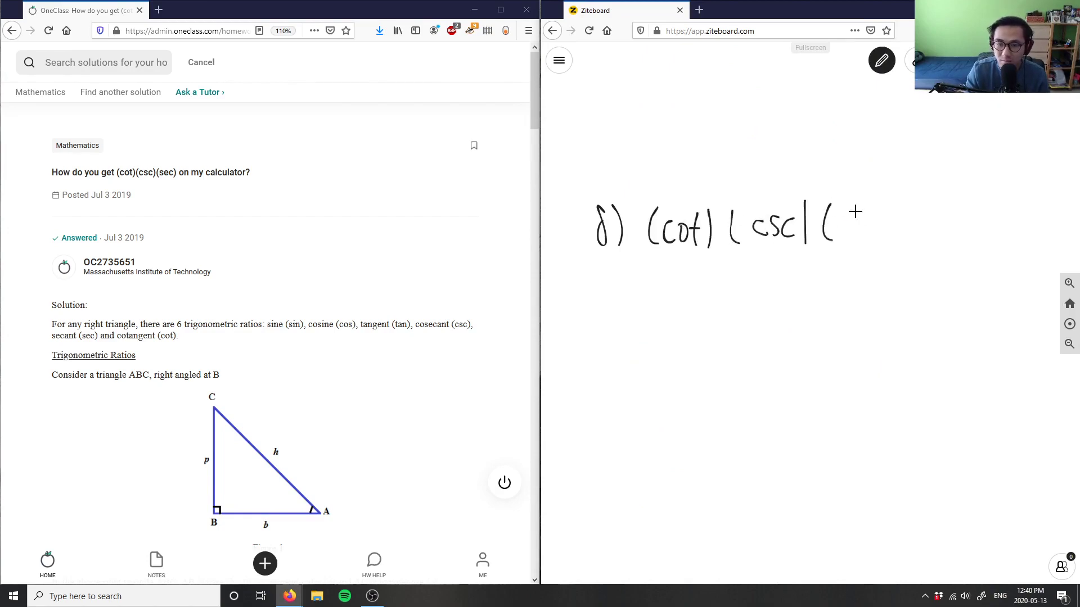
pyautogui.hotkey('ctrl', 'z')
pyautogui.hotkey('ctrl', 'z')
pyautogui.moveTo(794, 200); pyautogui.dragTo(797, 246)
pyautogui.moveTo(824, 207)
pyautogui.mouseDown()
pyautogui.moveTo(821, 243)
pyautogui.moveTo(831, 241)
pyautogui.mouseUp()
pyautogui.moveTo(840, 232)
pyautogui.mouseDown()
pyautogui.moveTo(859, 228)
pyautogui.moveTo(865, 241)
pyautogui.mouseUp()
pyautogui.moveTo(875, 207); pyautogui.dragTo(878, 246)
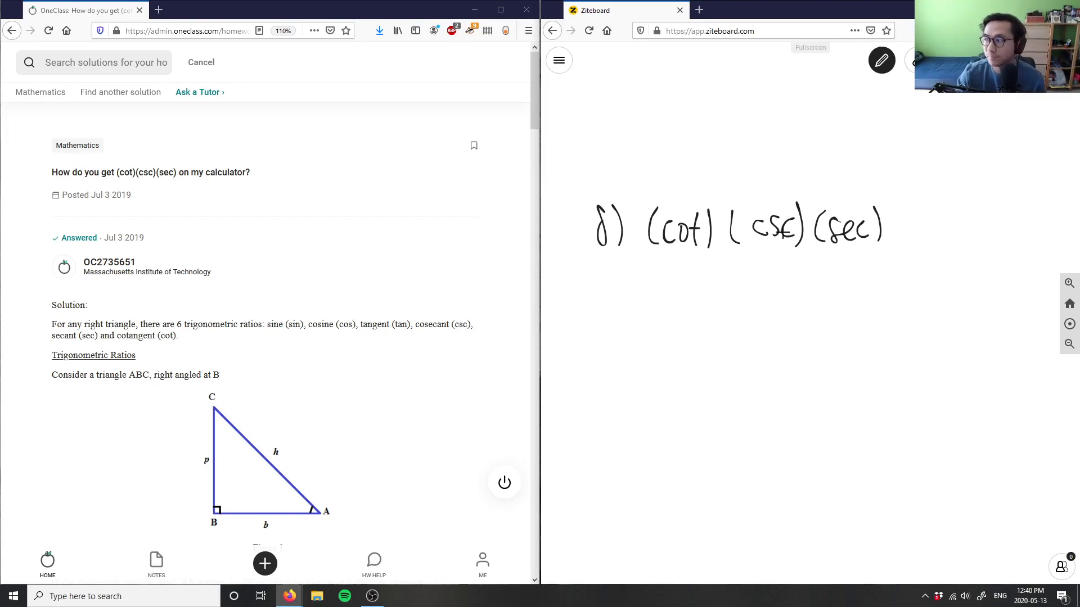
# Set the pen colour back to black.
pyautogui.click(887, 65)
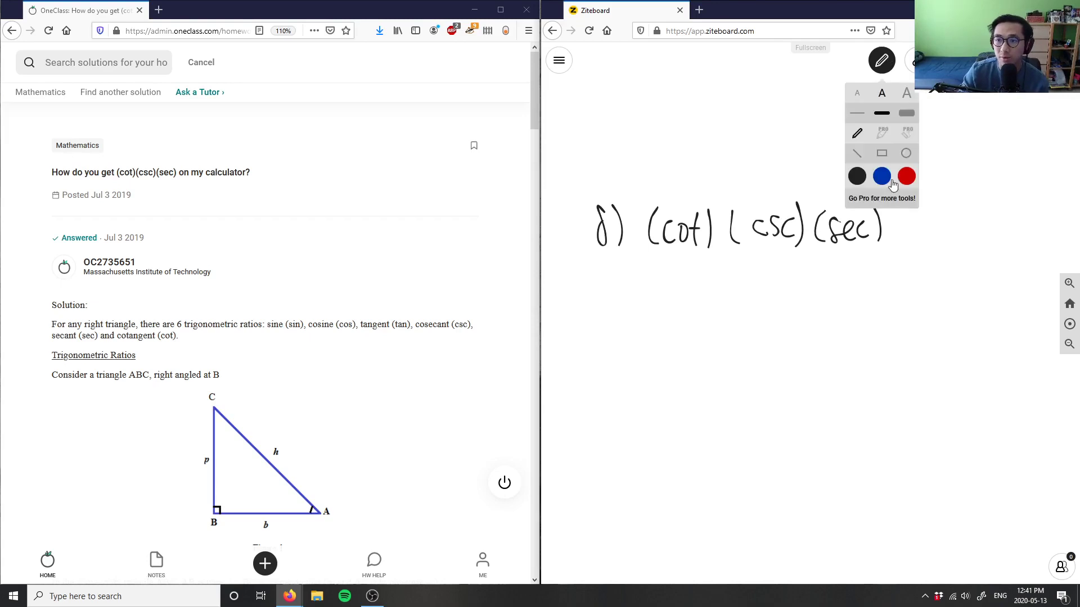
pyautogui.click(891, 183)
pyautogui.click(857, 173)
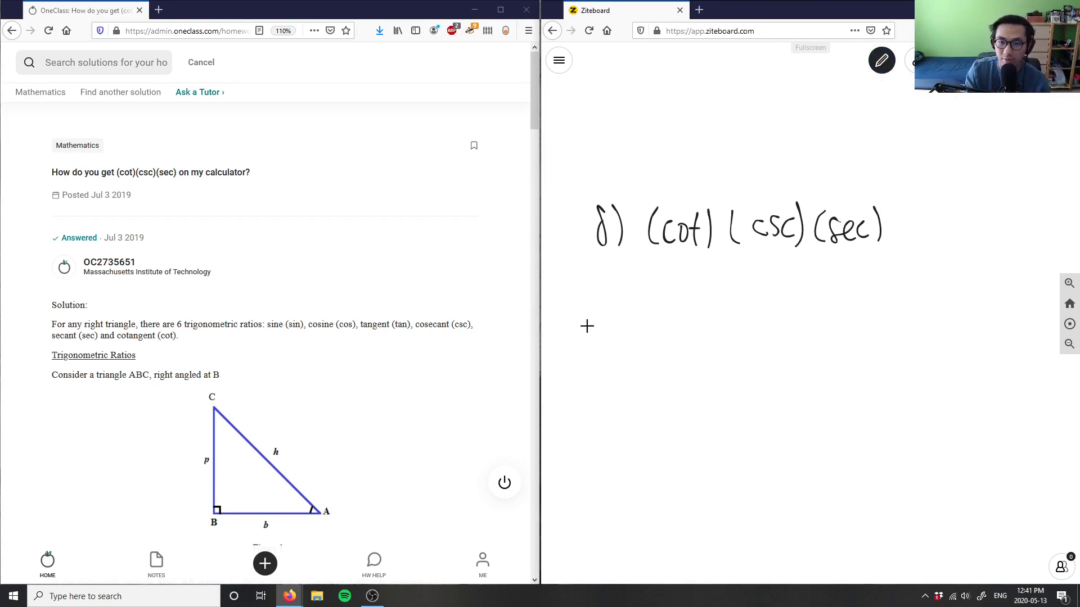
pyautogui.moveTo(600, 305)
pyautogui.mouseDown()
pyautogui.moveTo(587, 328)
pyautogui.moveTo(661, 321)
pyautogui.mouseUp()
pyautogui.moveTo(647, 325); pyautogui.dragTo(656, 301)
pyautogui.moveTo(595, 376); pyautogui.dragTo(583, 398)
pyautogui.moveTo(603, 378); pyautogui.dragTo(617, 397)
pyautogui.moveTo(643, 378)
pyautogui.mouseDown()
pyautogui.moveTo(662, 394)
pyautogui.moveTo(648, 397)
pyautogui.mouseUp()
pyautogui.moveTo(579, 457)
pyautogui.mouseDown()
pyautogui.moveTo(574, 489)
pyautogui.moveTo(593, 467)
pyautogui.mouseUp()
pyautogui.moveTo(601, 470)
pyautogui.mouseDown()
pyautogui.moveTo(606, 487)
pyautogui.moveTo(620, 485)
pyautogui.mouseUp()
pyautogui.moveTo(633, 467)
pyautogui.mouseDown()
pyautogui.moveTo(651, 483)
pyautogui.moveTo(634, 487)
pyautogui.mouseUp()
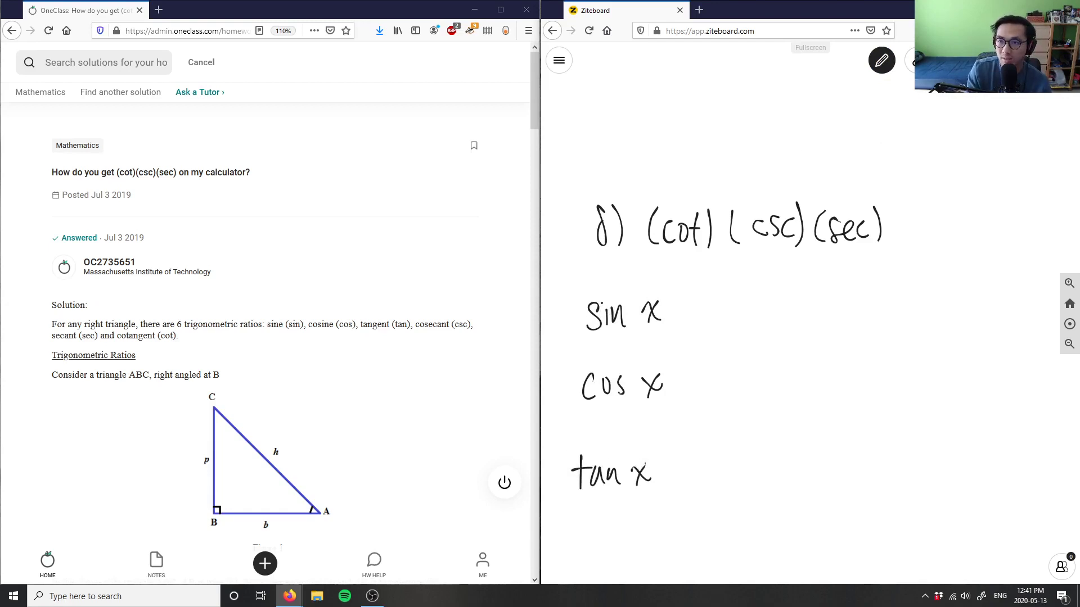
pyautogui.click(916, 60)
pyautogui.moveTo(625, 386)
pyautogui.mouseDown()
pyautogui.moveTo(586, 405)
pyautogui.moveTo(613, 324)
pyautogui.moveTo(597, 431)
pyautogui.moveTo(654, 354)
pyautogui.moveTo(647, 339)
pyautogui.moveTo(576, 436)
pyautogui.moveTo(608, 297)
pyautogui.moveTo(598, 369)
pyautogui.moveTo(607, 500)
pyautogui.moveTo(669, 427)
pyautogui.mouseUp()
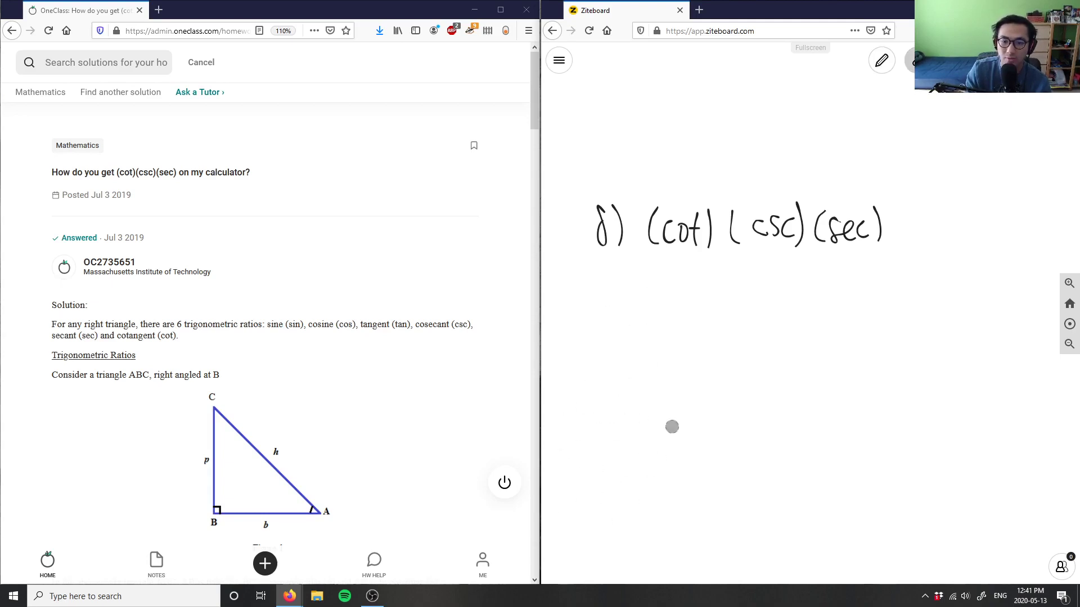
# With the straight-line pen, draw a horizontal and a vertical line below the expression.
pyautogui.click(881, 62)
pyautogui.click(880, 68)
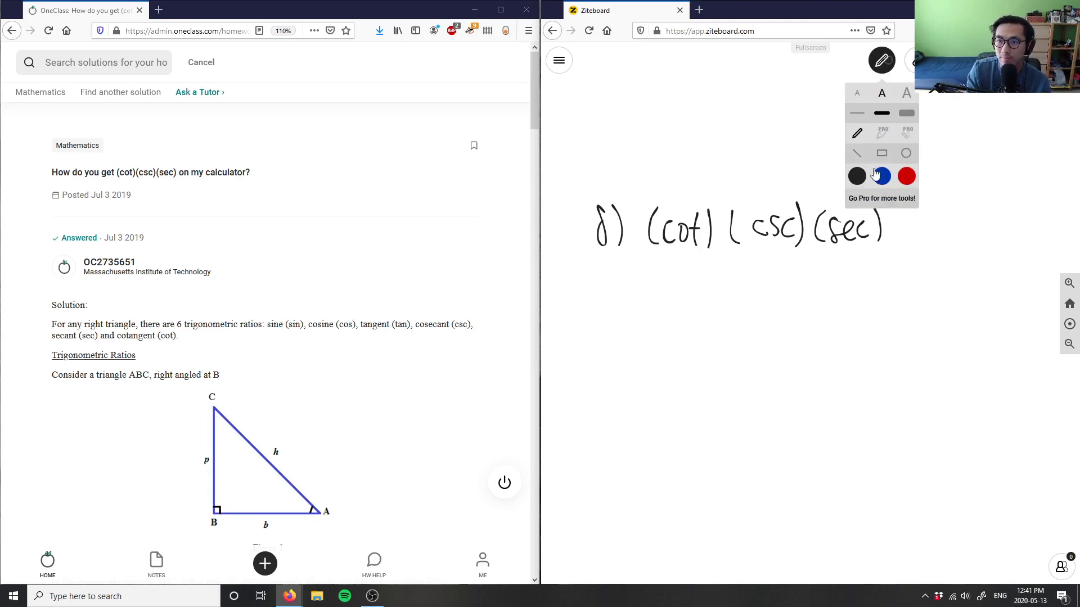
pyautogui.click(862, 159)
pyautogui.moveTo(586, 368); pyautogui.dragTo(968, 368)
pyautogui.moveTo(778, 252); pyautogui.dragTo(779, 577)
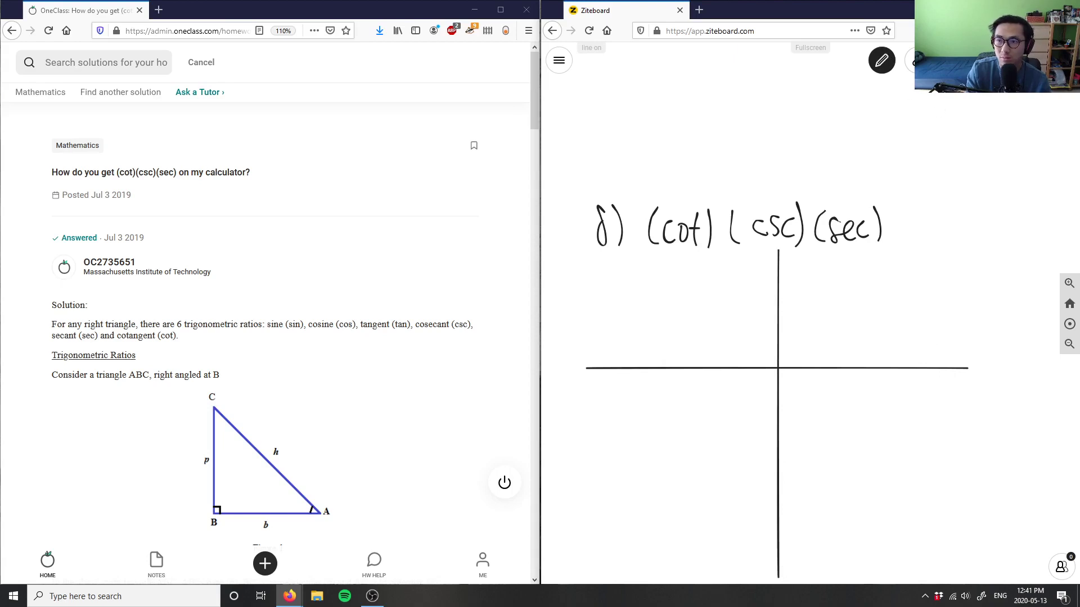
# Redraw the misplaced vertical line through the horizontal one and pan the chart higher.
pyautogui.hotkey('ctrl', 'z')
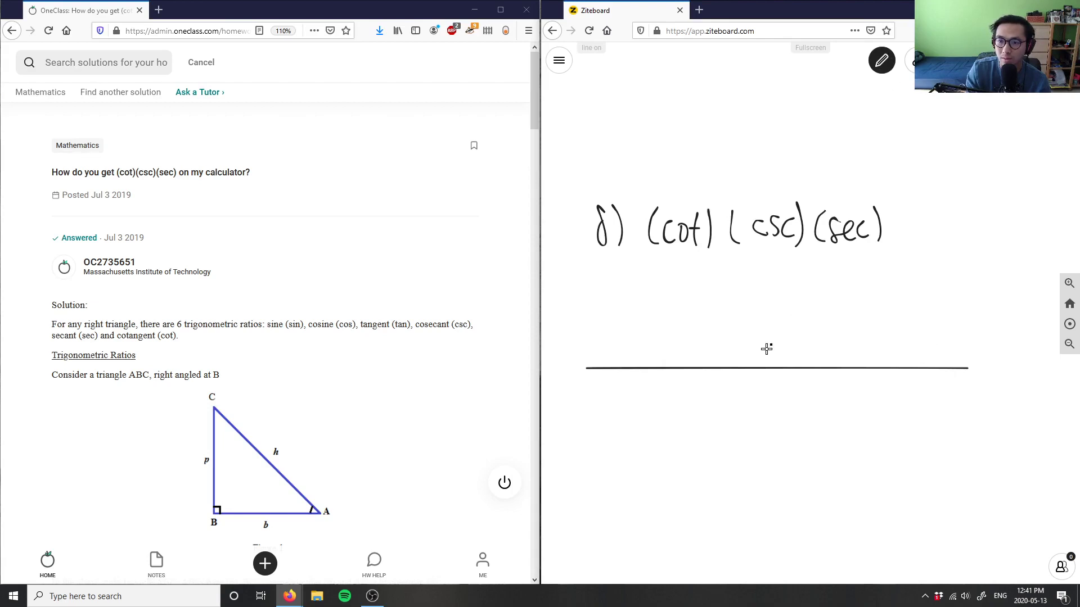
pyautogui.moveTo(772, 326); pyautogui.dragTo(777, 585)
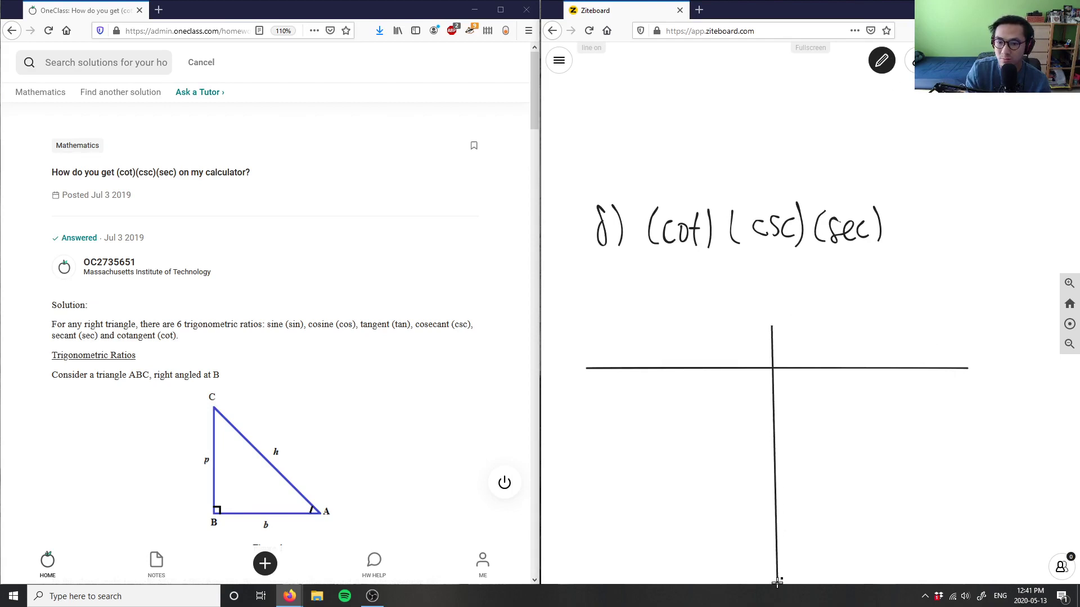
pyautogui.press('space')
pyautogui.moveTo(964, 311); pyautogui.dragTo(973, 209)
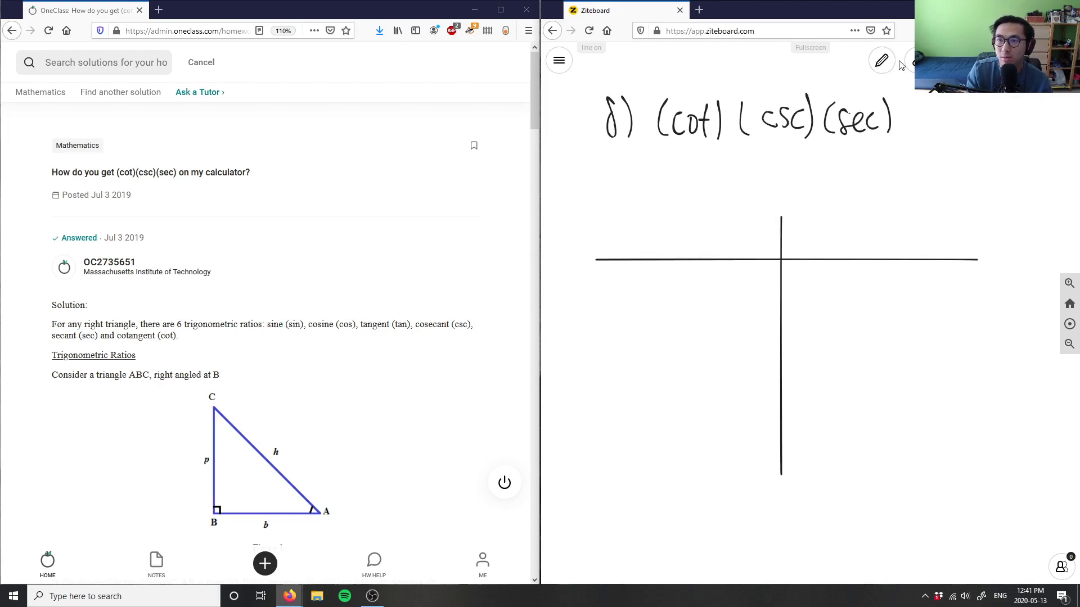
pyautogui.click(882, 60)
pyautogui.click(857, 154)
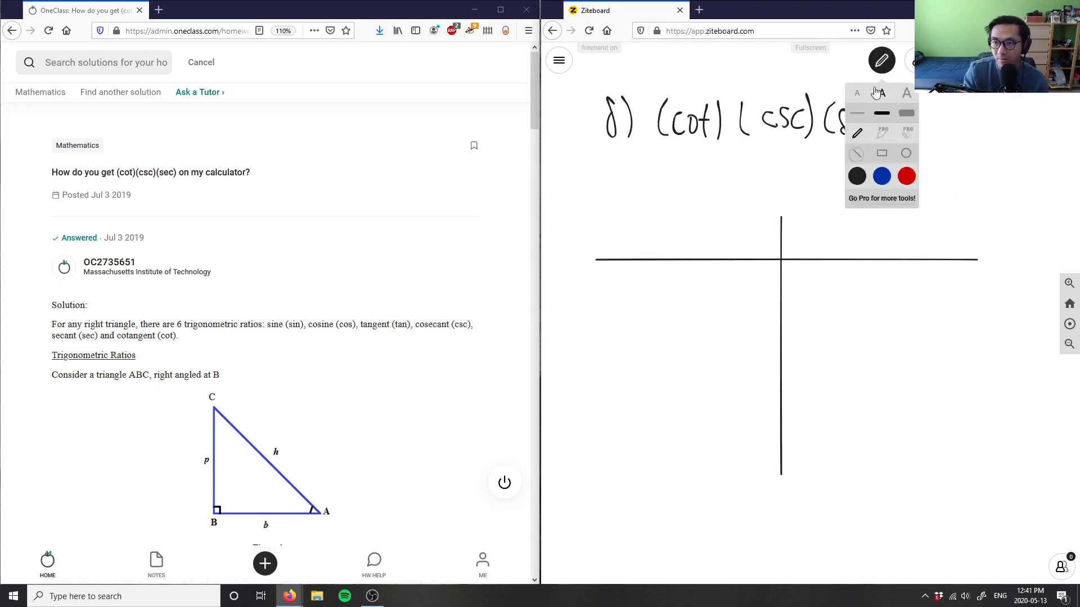
# Head the right column Reciprical Trig, removing a stray stroke.
pyautogui.moveTo(581, 224)
pyautogui.mouseDown()
pyautogui.moveTo(613, 246)
pyautogui.moveTo(647, 232)
pyautogui.moveTo(657, 256)
pyautogui.moveTo(693, 233)
pyautogui.moveTo(712, 242)
pyautogui.moveTo(697, 232)
pyautogui.moveTo(767, 241)
pyautogui.moveTo(805, 215)
pyautogui.moveTo(817, 240)
pyautogui.moveTo(865, 230)
pyautogui.mouseUp()
pyautogui.click(809, 229)
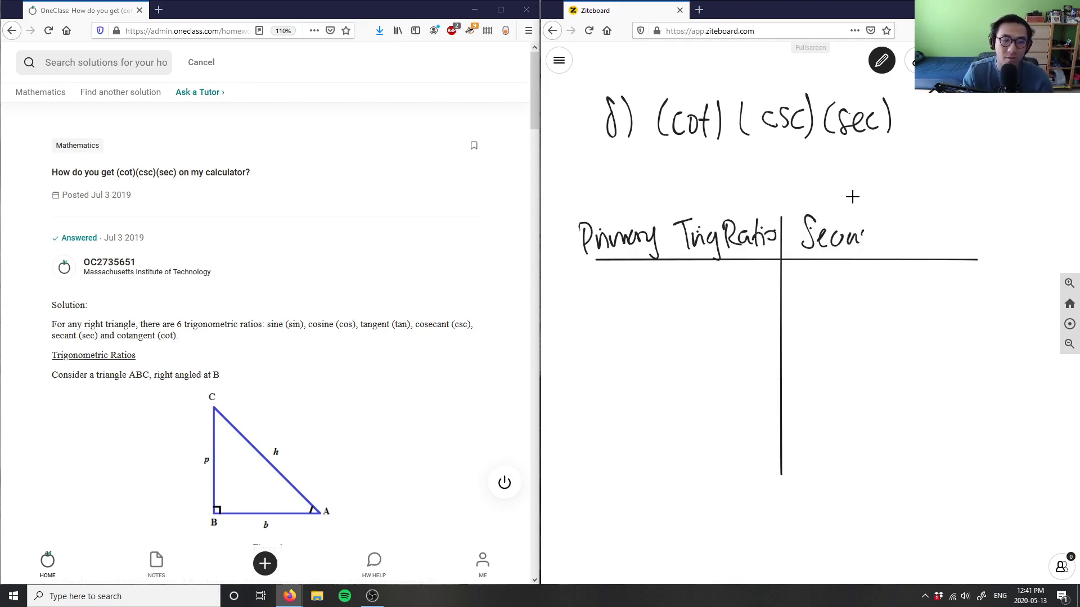
pyautogui.hotkey('ctrl', 'z')
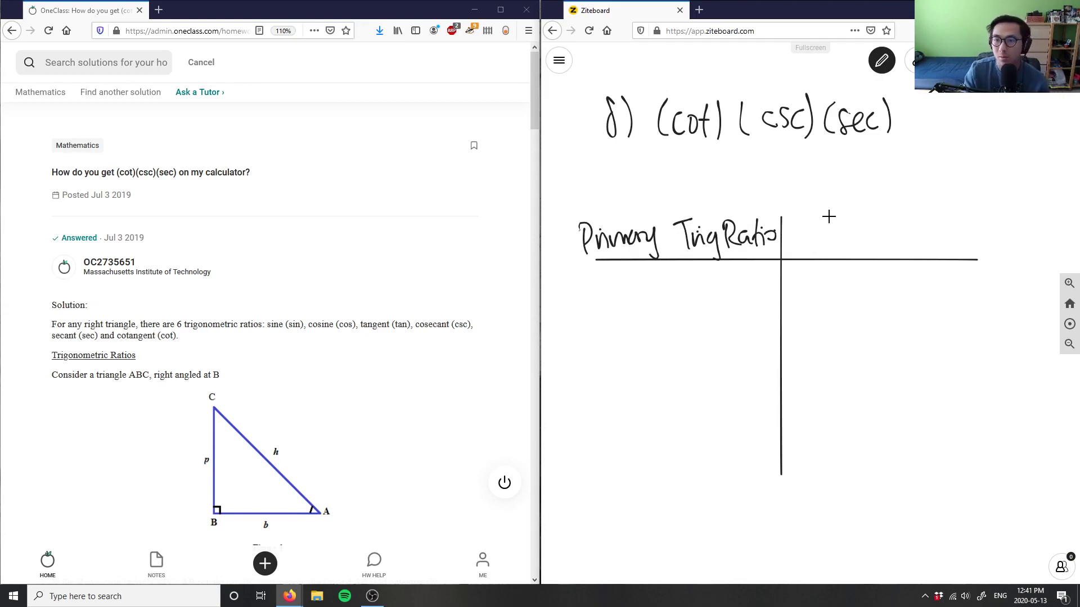
pyautogui.moveTo(801, 226)
pyautogui.mouseDown()
pyautogui.moveTo(818, 247)
pyautogui.moveTo(839, 240)
pyautogui.moveTo(848, 252)
pyautogui.moveTo(855, 237)
pyautogui.moveTo(902, 227)
pyautogui.moveTo(934, 245)
pyautogui.moveTo(959, 223)
pyautogui.mouseUp()
# Write sin θ, cos θ and tan θ down the left column.
pyautogui.moveTo(641, 284)
pyautogui.mouseDown()
pyautogui.moveTo(669, 306)
pyautogui.moveTo(700, 296)
pyautogui.moveTo(693, 285)
pyautogui.mouseUp()
pyautogui.moveTo(685, 297); pyautogui.dragTo(702, 297)
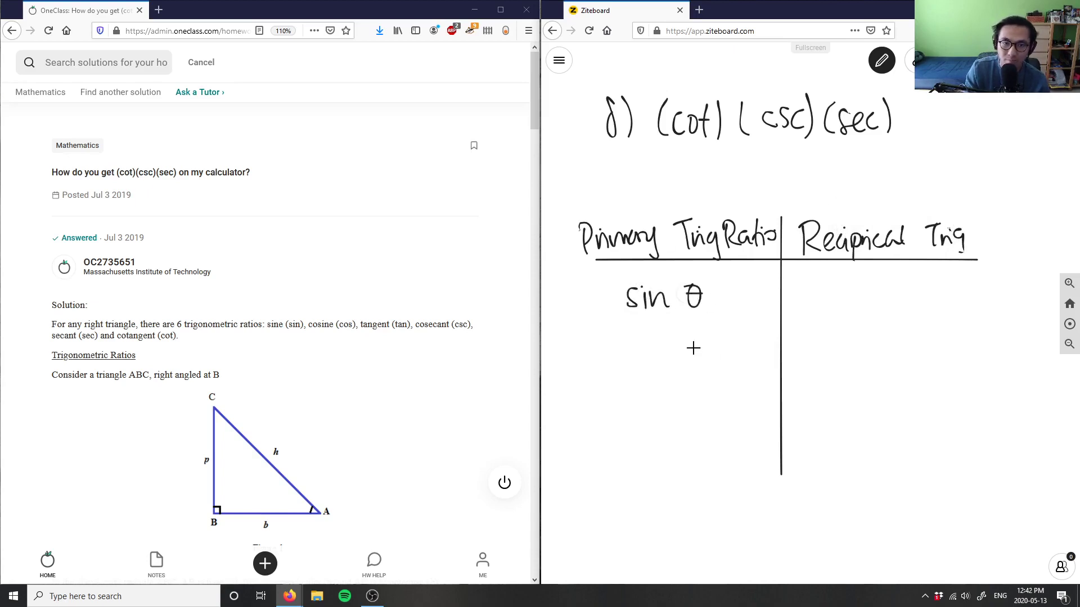
pyautogui.moveTo(639, 360)
pyautogui.mouseDown()
pyautogui.moveTo(655, 371)
pyautogui.moveTo(697, 357)
pyautogui.moveTo(707, 366)
pyautogui.mouseUp()
pyautogui.moveTo(633, 444)
pyautogui.mouseDown()
pyautogui.moveTo(646, 459)
pyautogui.moveTo(675, 429)
pyautogui.moveTo(689, 443)
pyautogui.mouseUp()
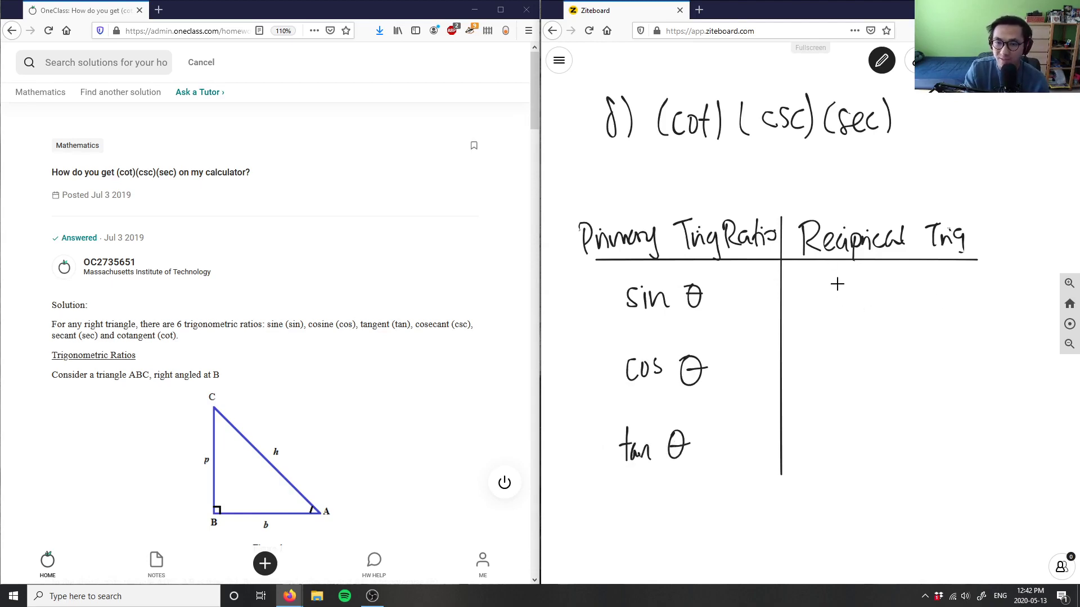
# Write csc θ, sec θ and cot θ opposite them in the right column.
pyautogui.moveTo(825, 290); pyautogui.dragTo(887, 302)
pyautogui.moveTo(826, 360); pyautogui.dragTo(888, 380)
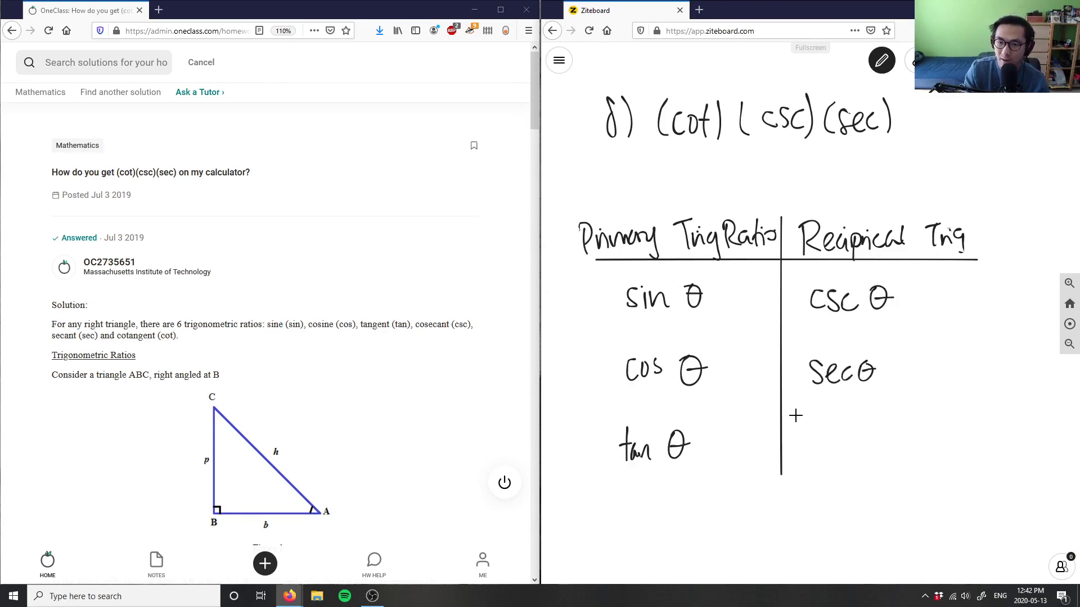
pyautogui.moveTo(825, 441)
pyautogui.mouseDown()
pyautogui.moveTo(848, 430)
pyautogui.moveTo(880, 430)
pyautogui.mouseUp()
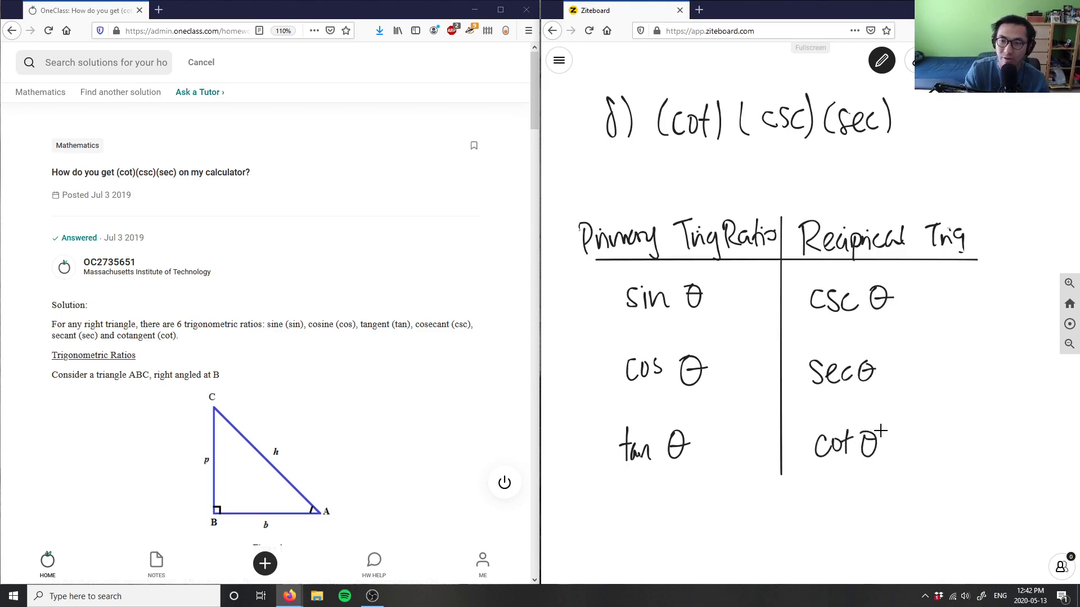
# Add equals signs after csc θ, sec θ, cot θ and write 1/sin θ for csc θ.
pyautogui.moveTo(915, 298); pyautogui.dragTo(927, 302)
pyautogui.moveTo(906, 371); pyautogui.dragTo(915, 375)
pyautogui.moveTo(899, 443); pyautogui.dragTo(909, 449)
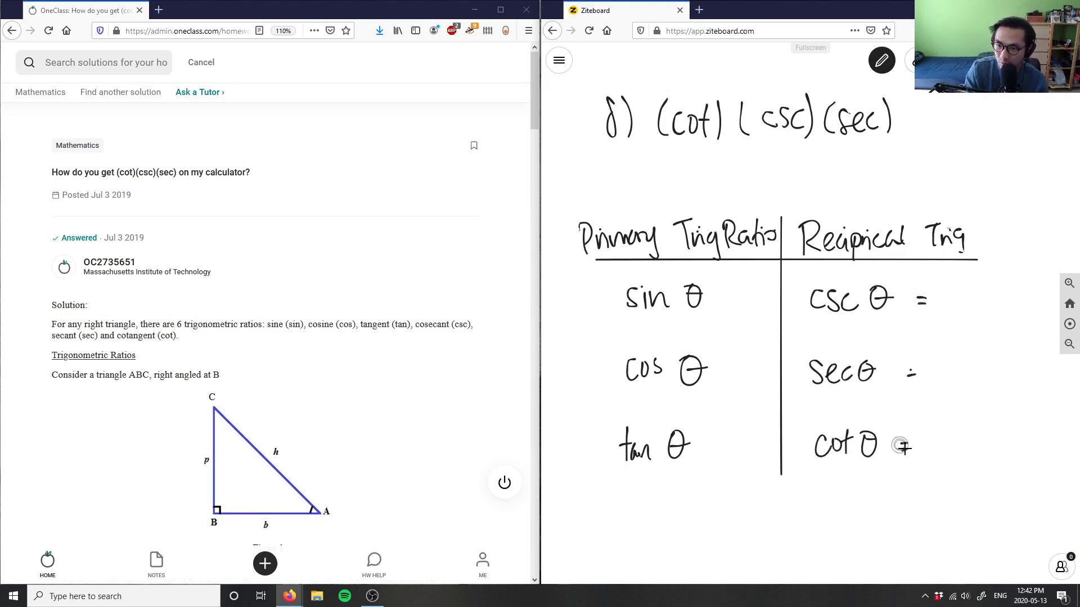
pyautogui.moveTo(968, 269); pyautogui.dragTo(969, 286)
pyautogui.moveTo(948, 297); pyautogui.dragTo(999, 296)
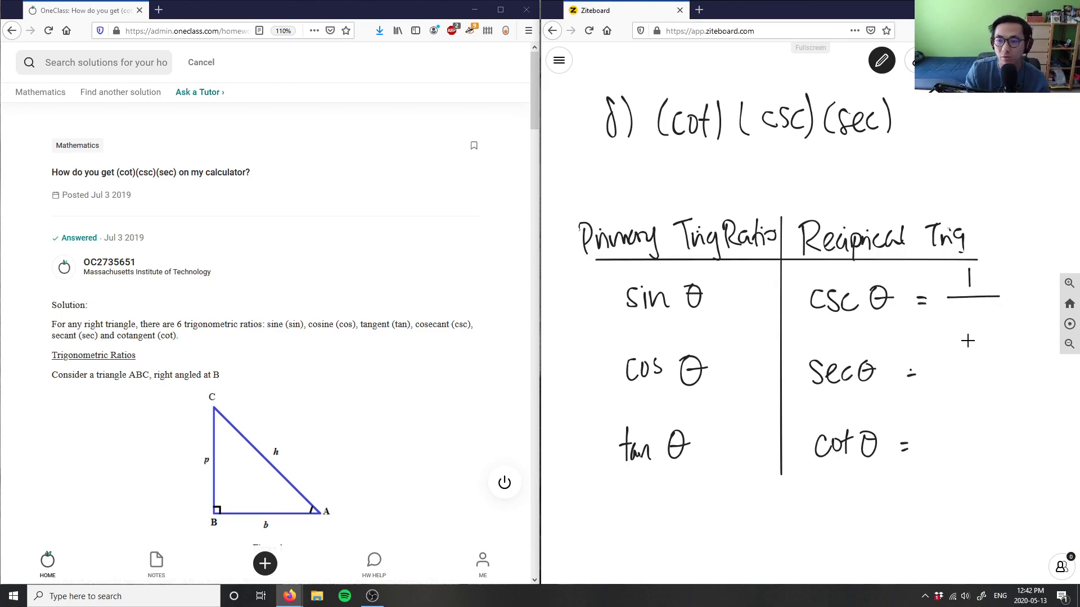
pyautogui.moveTo(951, 317)
pyautogui.mouseDown()
pyautogui.moveTo(941, 336)
pyautogui.moveTo(973, 336)
pyautogui.moveTo(987, 324)
pyautogui.mouseUp()
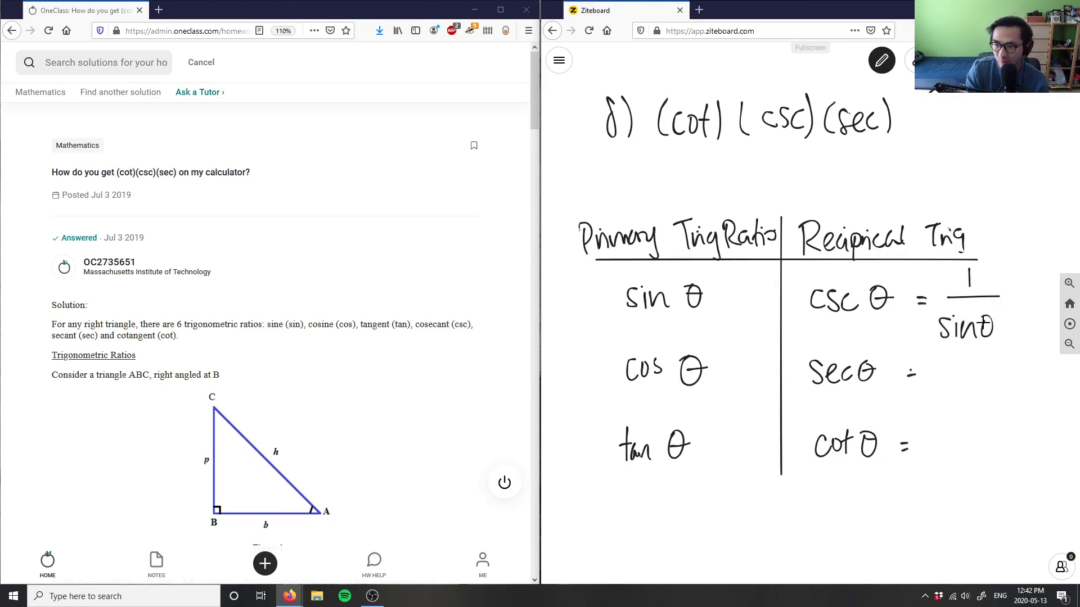
# Write 1/cos θ after sec θ =.
pyautogui.moveTo(960, 361); pyautogui.dragTo(962, 374)
pyautogui.moveTo(943, 378)
pyautogui.mouseDown()
pyautogui.moveTo(981, 376)
pyautogui.moveTo(944, 410)
pyautogui.mouseUp()
pyautogui.moveTo(954, 401)
pyautogui.mouseDown()
pyautogui.moveTo(963, 409)
pyautogui.moveTo(990, 392)
pyautogui.mouseUp()
pyautogui.moveTo(982, 400); pyautogui.dragTo(994, 399)
# Write 1/tan θ after cot θ = and complete the equals sign after sec θ.
pyautogui.moveTo(946, 431); pyautogui.dragTo(947, 450)
pyautogui.moveTo(930, 452)
pyautogui.mouseDown()
pyautogui.moveTo(977, 451)
pyautogui.moveTo(924, 495)
pyautogui.mouseUp()
pyautogui.moveTo(917, 479)
pyautogui.mouseDown()
pyautogui.moveTo(939, 494)
pyautogui.moveTo(976, 491)
pyautogui.mouseUp()
pyautogui.moveTo(969, 478); pyautogui.dragTo(984, 477)
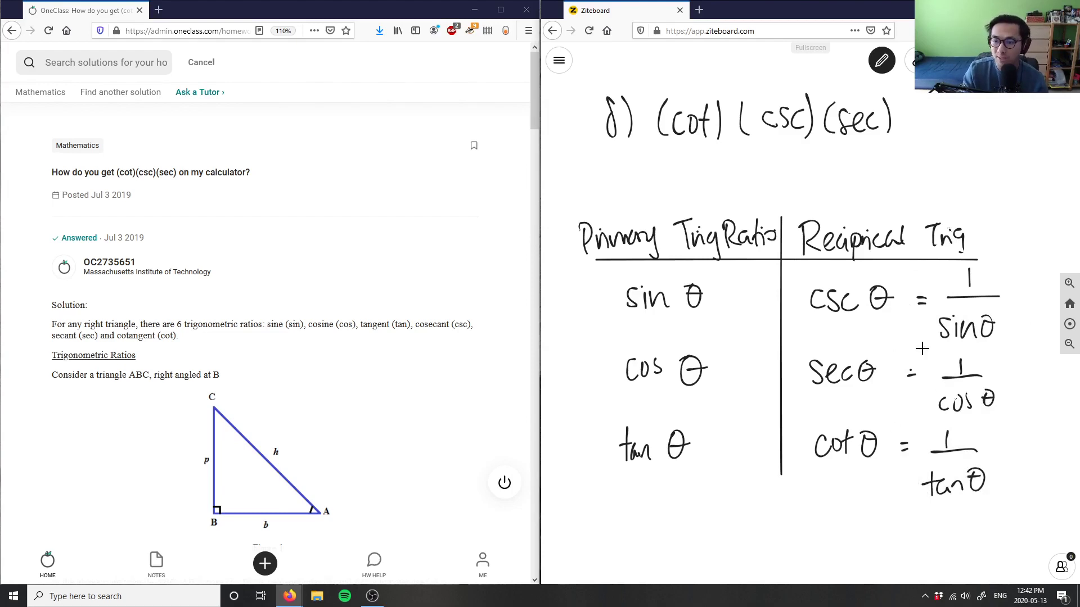
pyautogui.moveTo(903, 370); pyautogui.dragTo(916, 368)
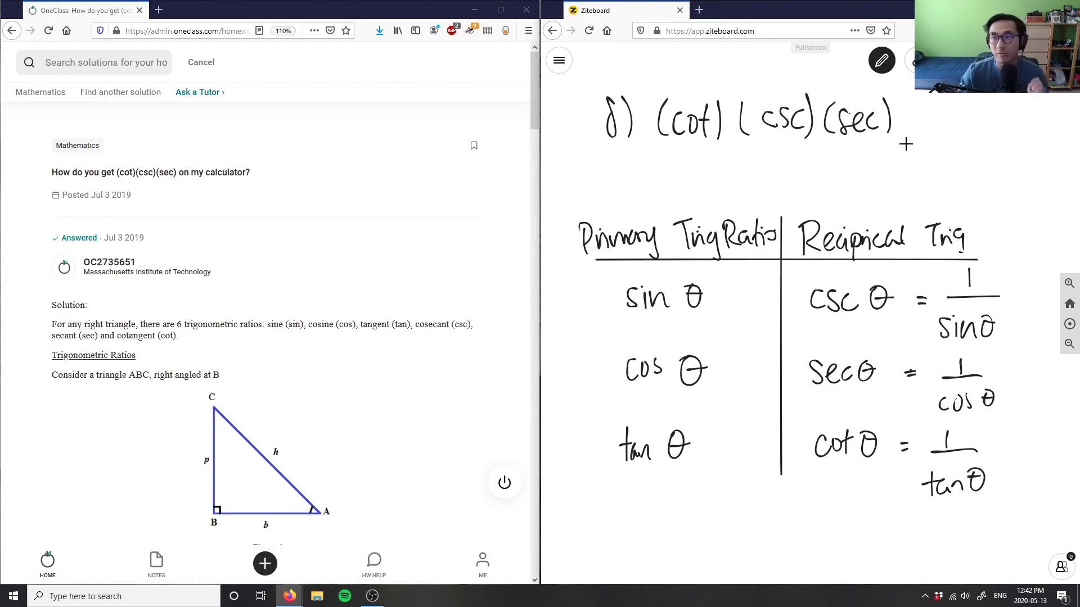
pyautogui.moveTo(979, 179); pyautogui.dragTo(942, 125)
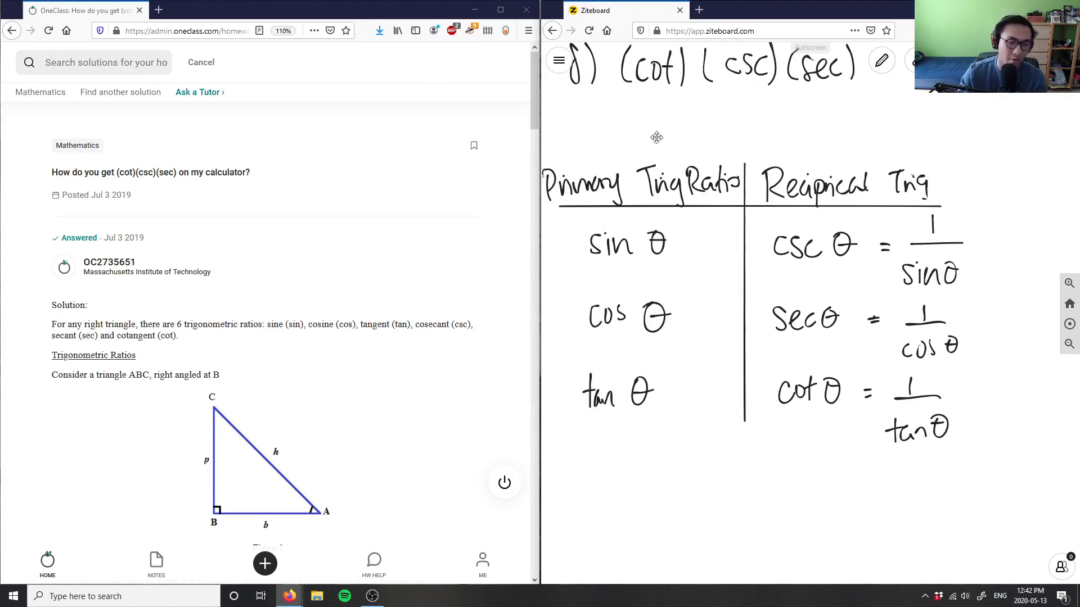
# Scroll through the solution's ratio definitions and calculator examples to the Verify solution box.
pyautogui.scroll(-6, 388, 289)
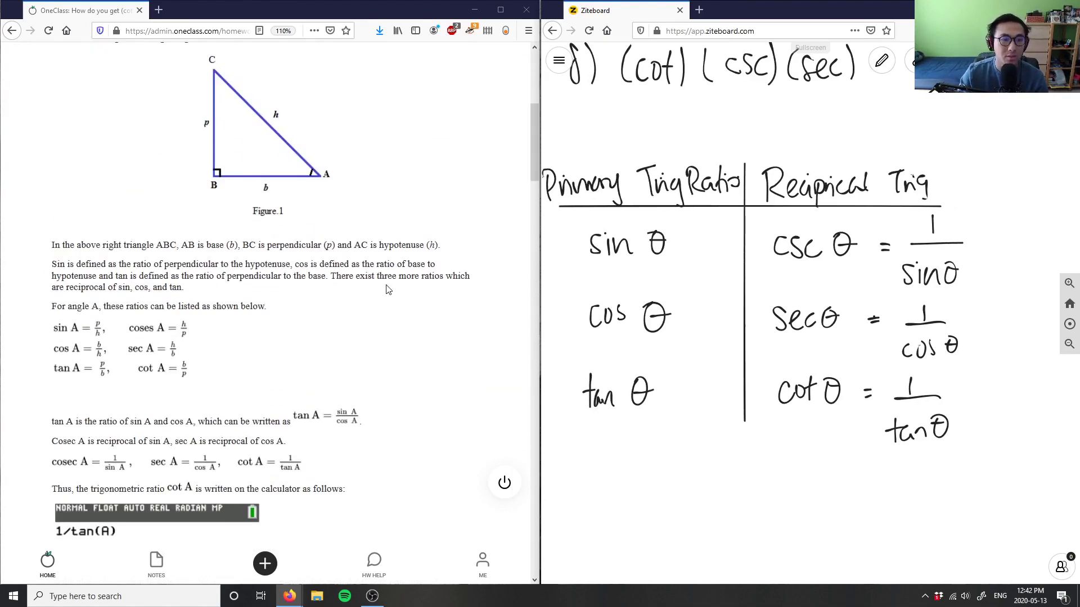
pyautogui.scroll(-2, 291, 300)
pyautogui.scroll(-3, 40, 333)
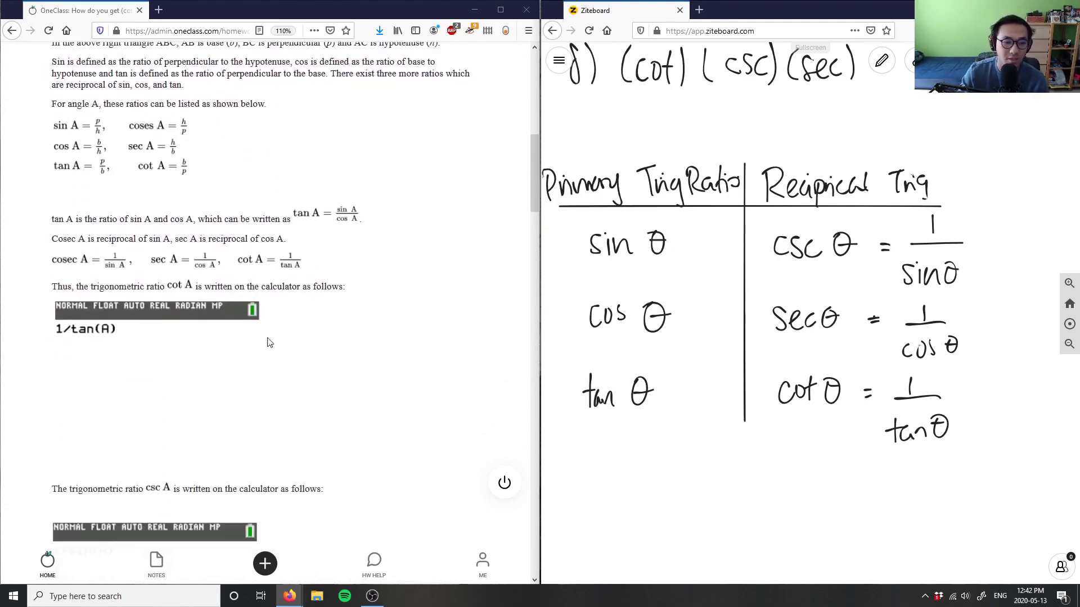
pyautogui.scroll(-3, 270, 343)
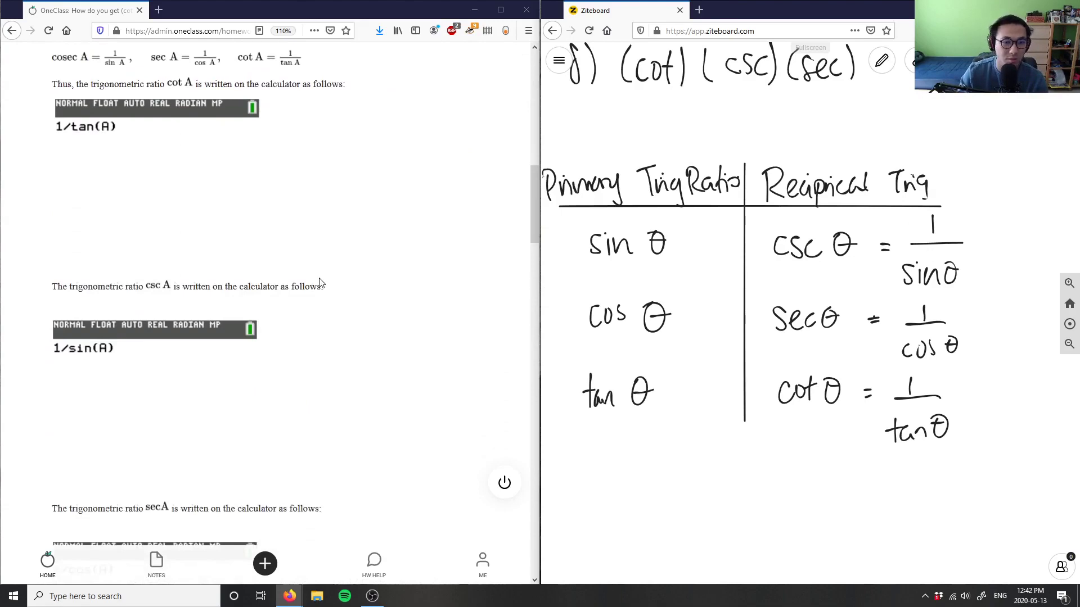
pyautogui.scroll(-3, 198, 372)
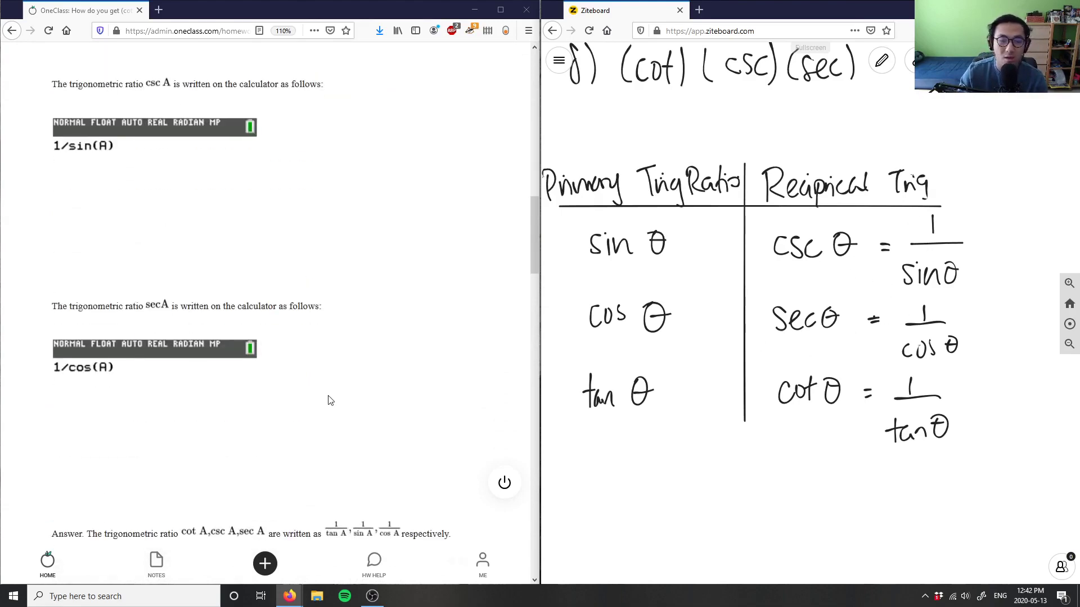
pyautogui.scroll(6, 329, 396)
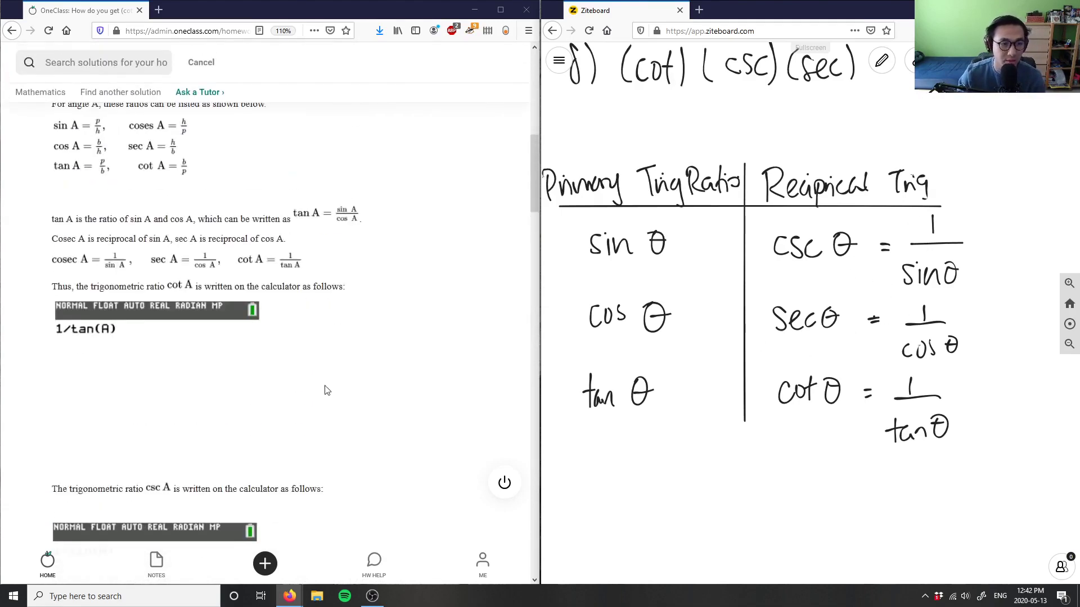
pyautogui.scroll(1, 310, 377)
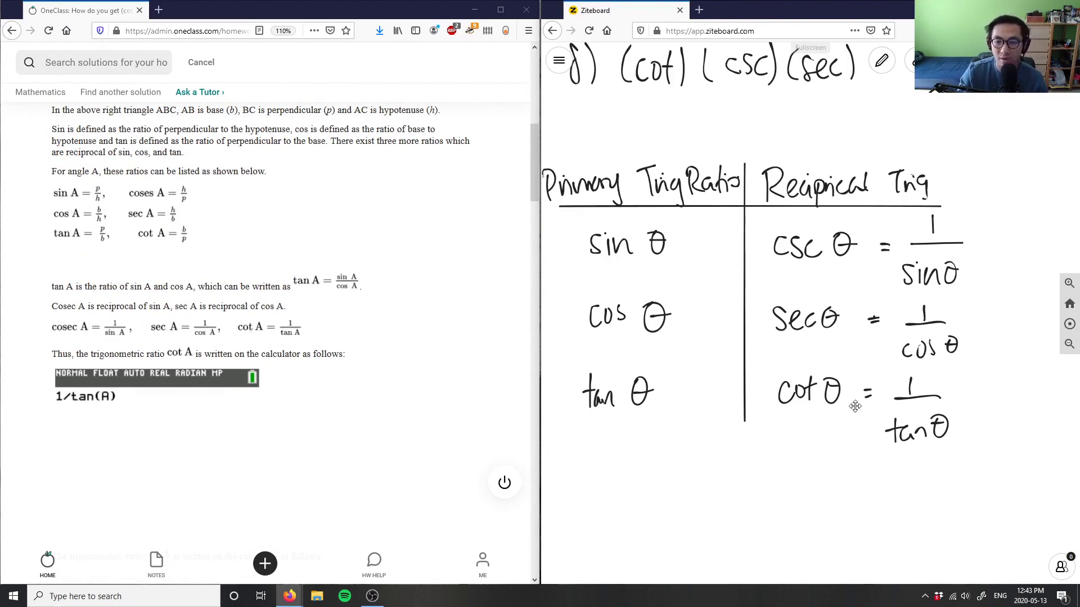
pyautogui.scroll(-10, 366, 306)
# Comment 'Solution is correct, good analysis!', mark it correct, then pick blue ink in Ziteboard.
pyautogui.click(364, 250)
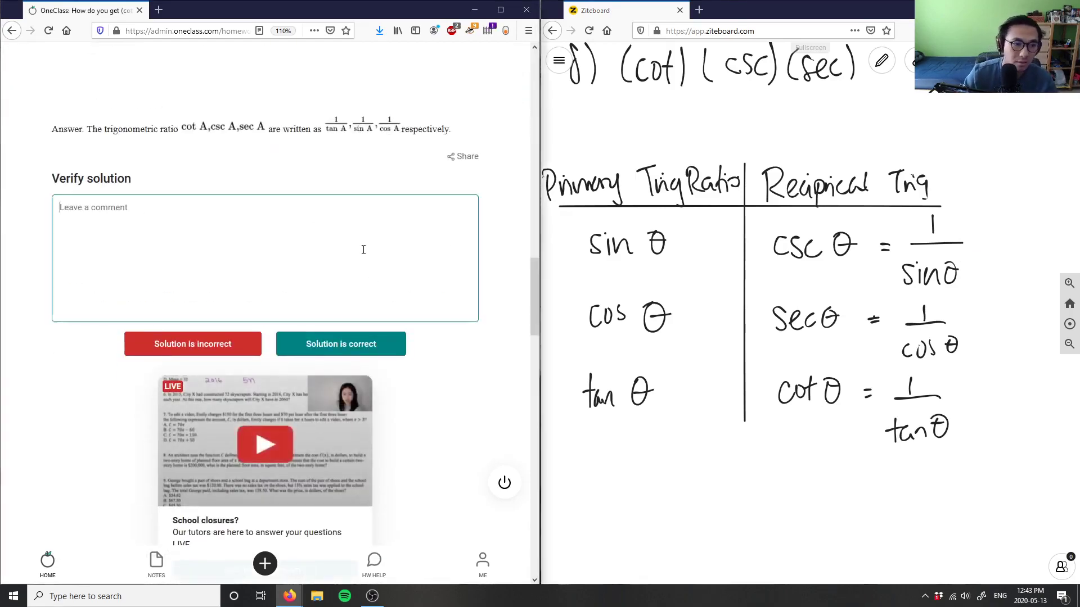
pyautogui.write('Solution is cor')
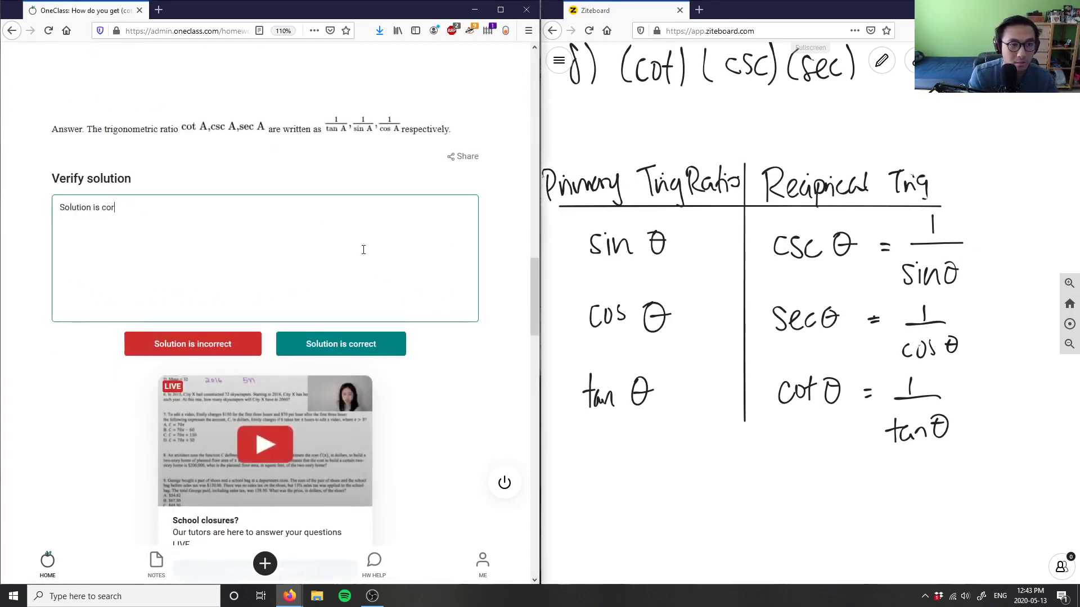
pyautogui.write('rect, good analysi')
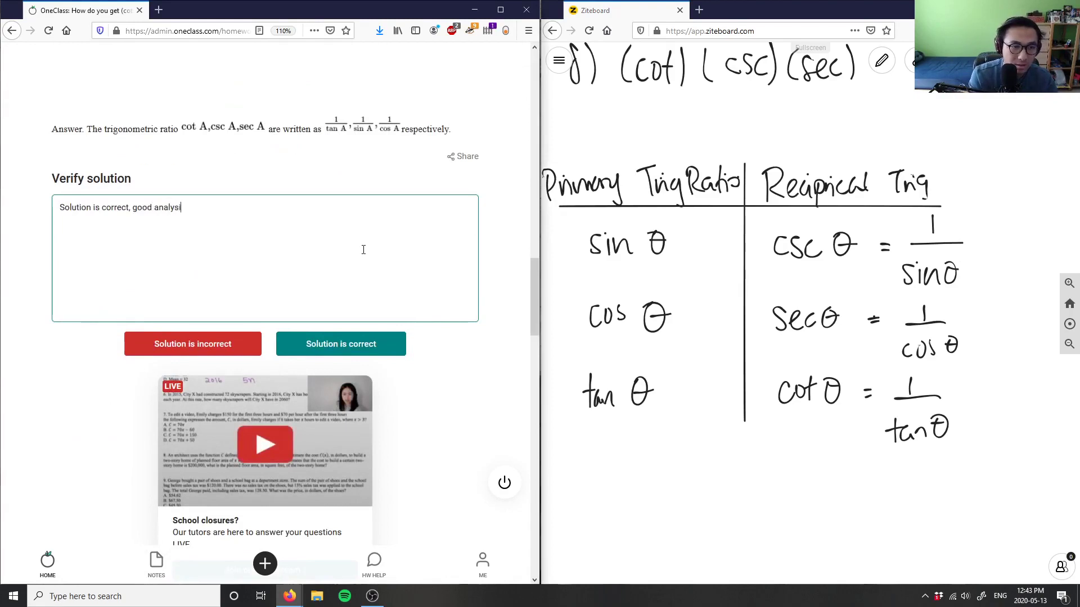
pyautogui.write('s!')
pyautogui.click(374, 335)
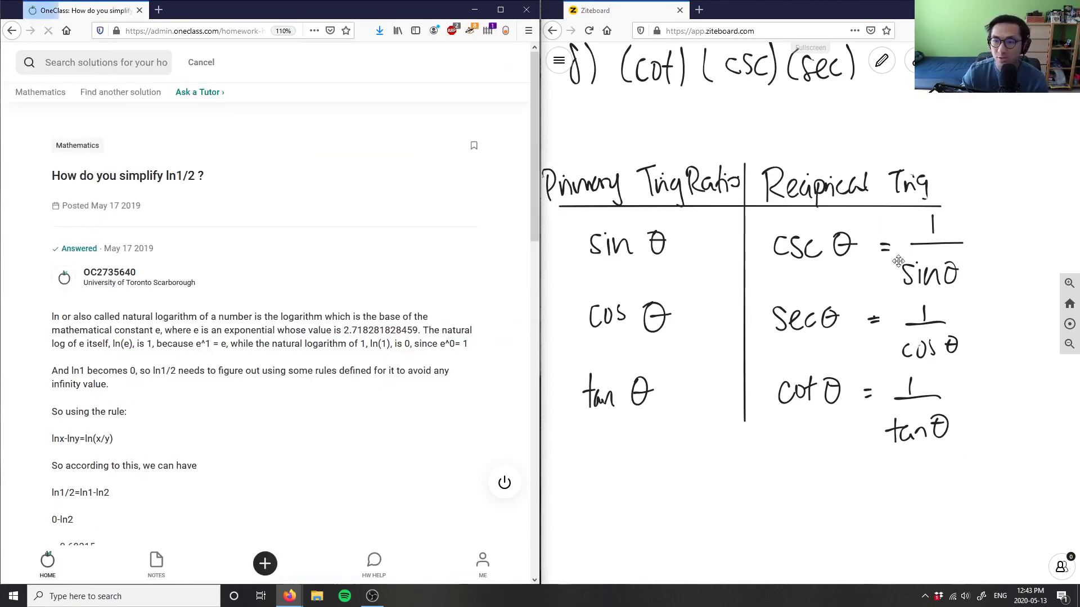
pyautogui.click(881, 60)
pyautogui.click(882, 174)
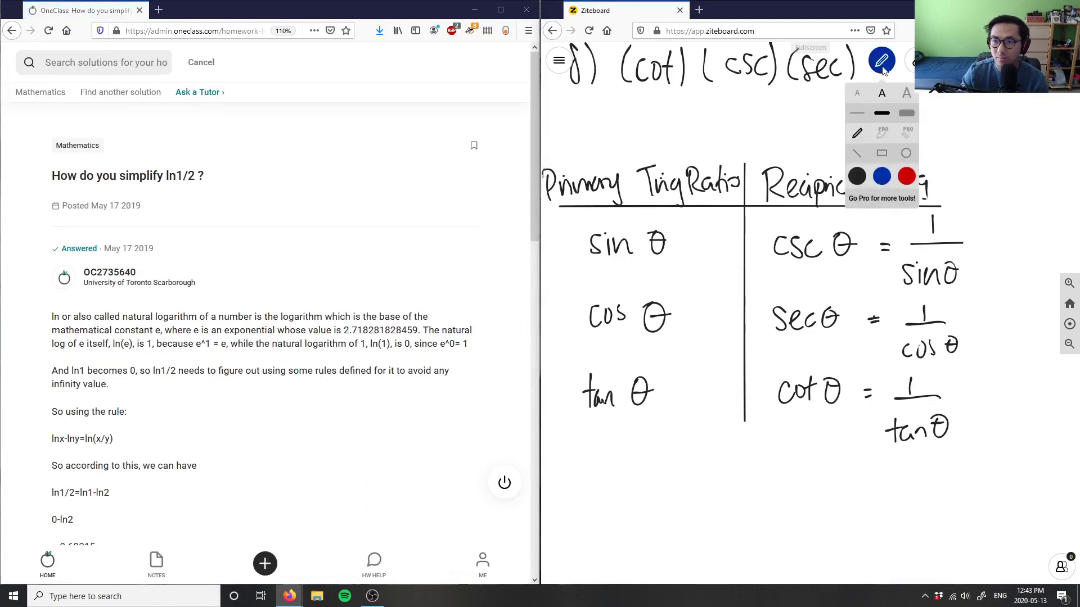